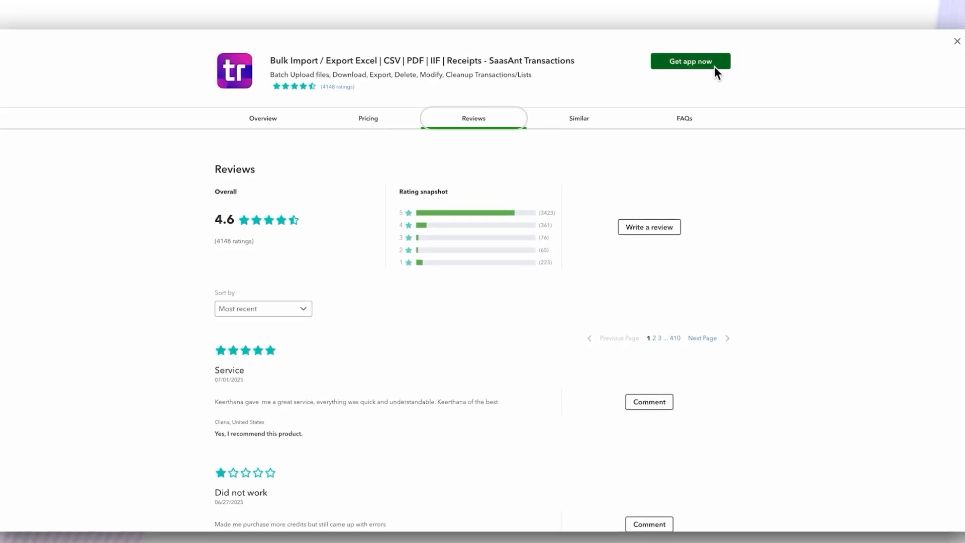
- Install the SaasAnt Transactions bulk import/export app for the SaasAnt Demo firm and connect it to QuickBooks
click(714, 66)
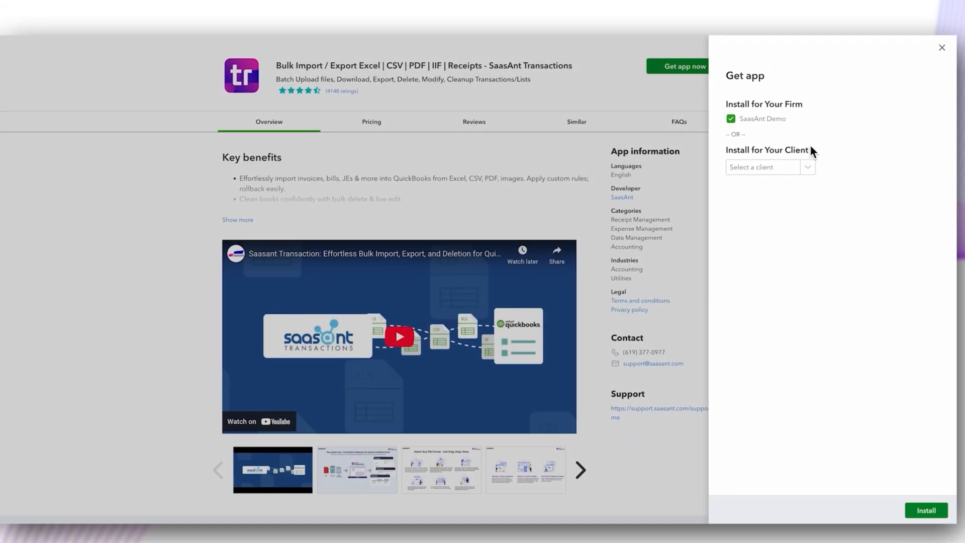
click(926, 510)
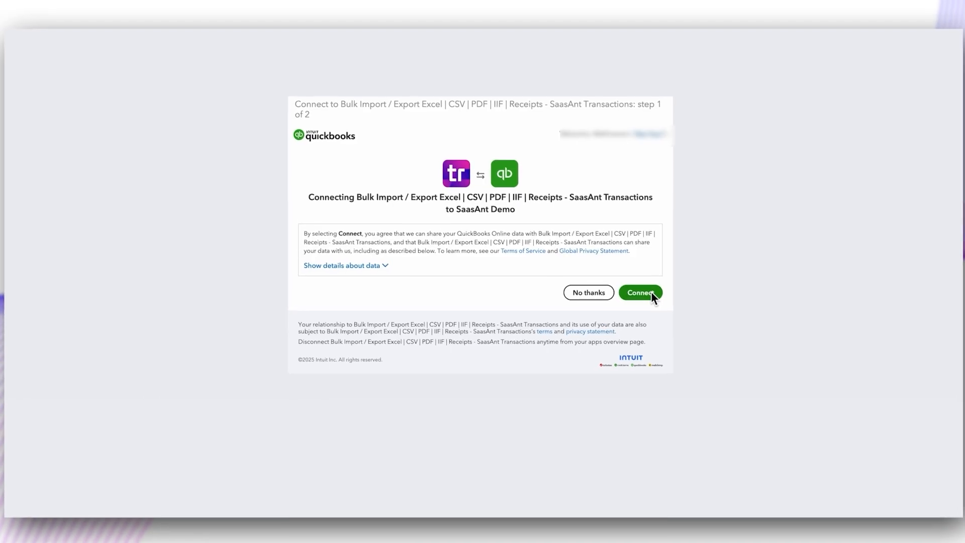
click(652, 291)
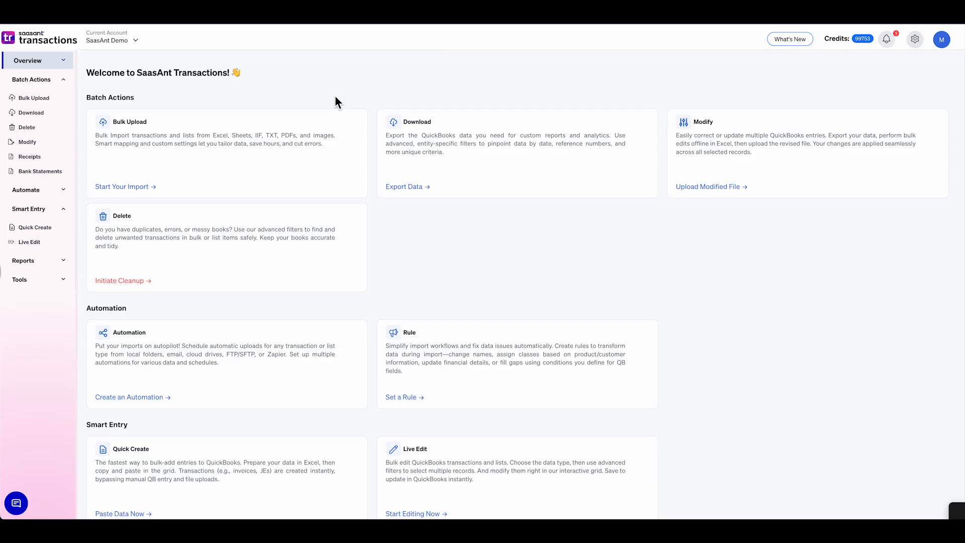
- Start a batch download and choose Purchase Orders as the transaction type to export
click(45, 120)
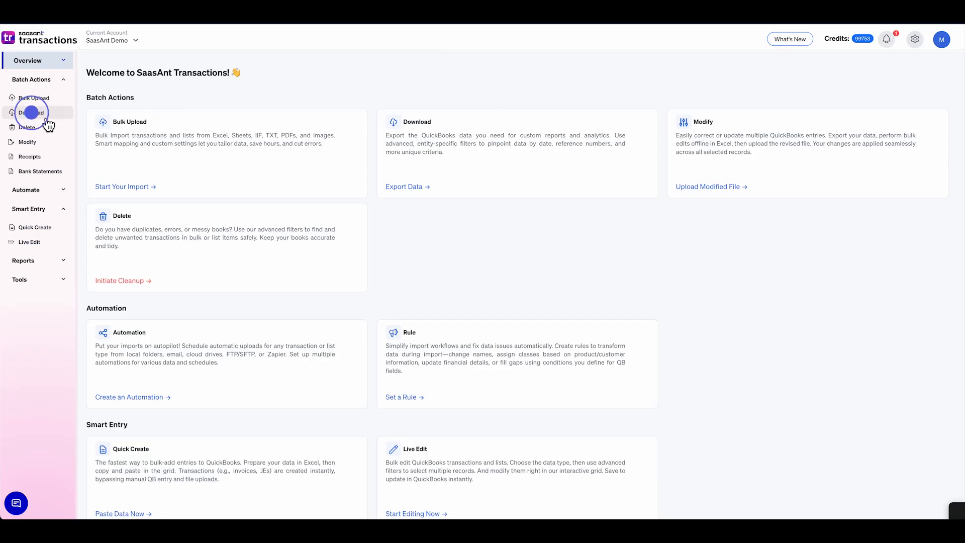
click(117, 358)
click(202, 132)
scroll(200, 191, down, 5)
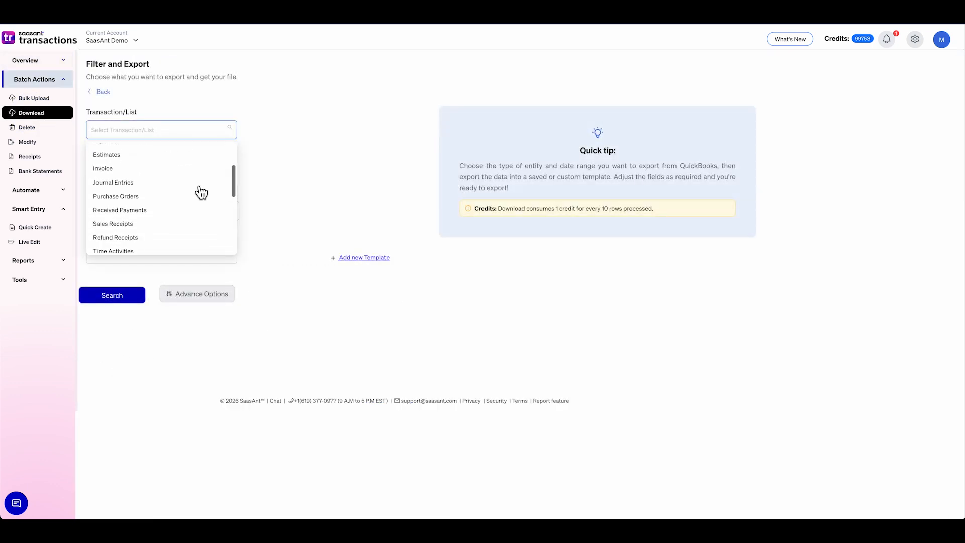
click(208, 165)
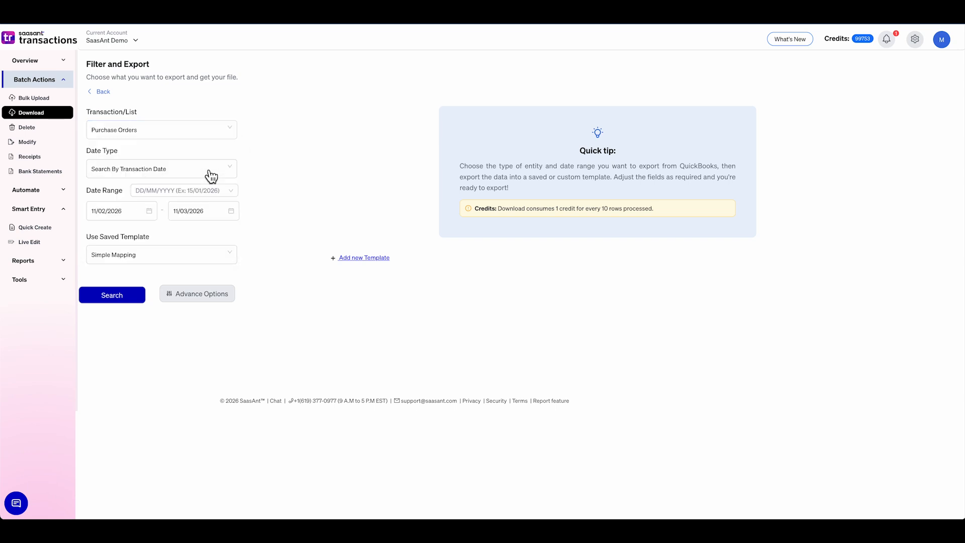
- Filter the export by created date and set the date range's start to 01/01/2025
click(209, 175)
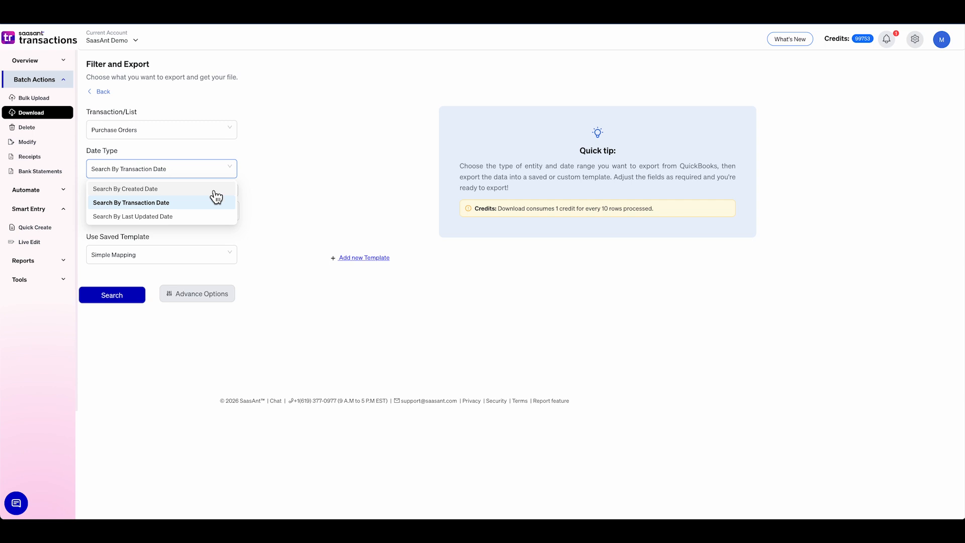
click(215, 192)
click(131, 212)
click(155, 231)
click(110, 312)
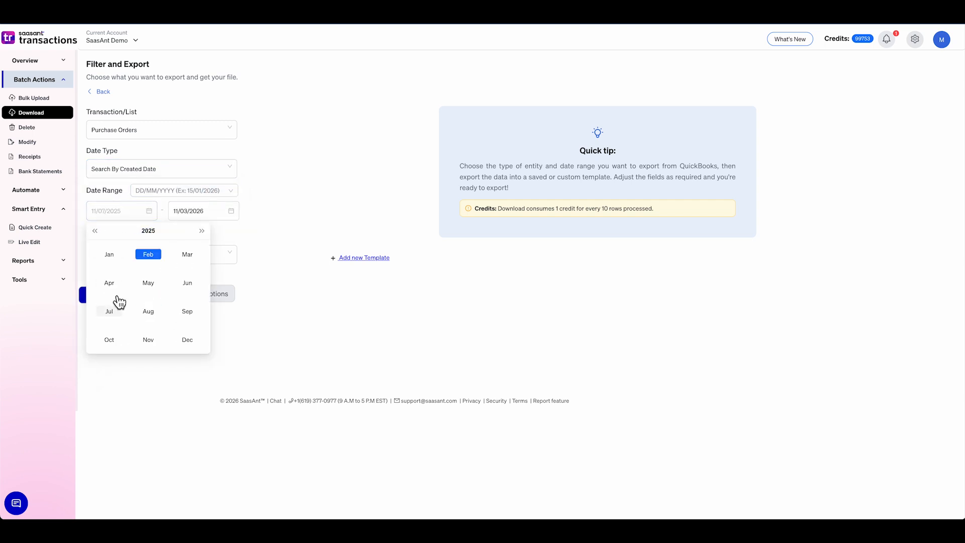
click(113, 258)
click(148, 267)
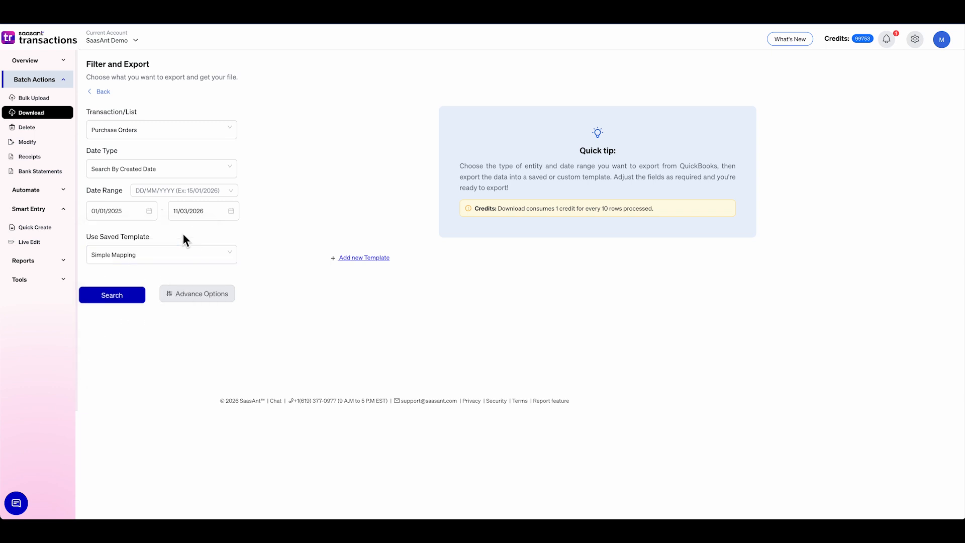
- Use the Simple Mapping template and search for the matching purchase orders
click(173, 260)
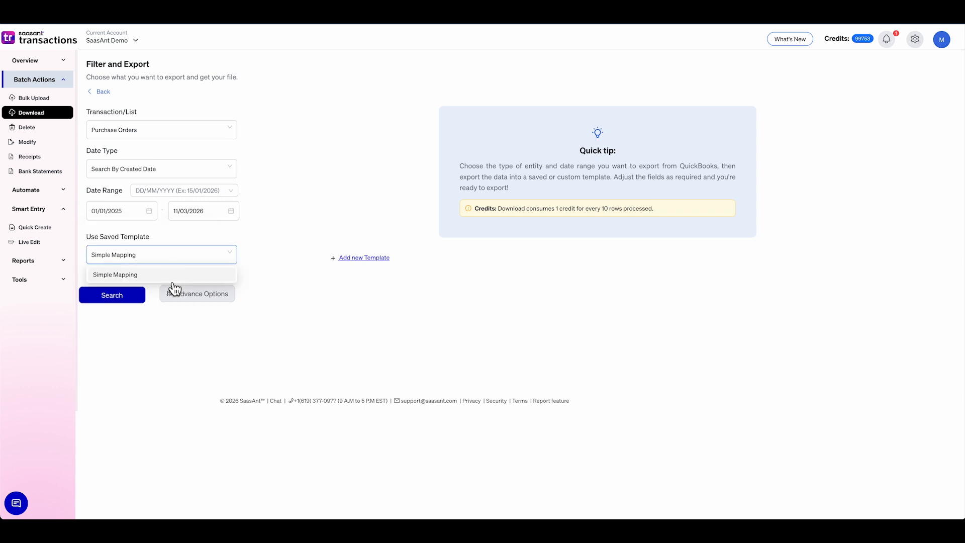
click(170, 276)
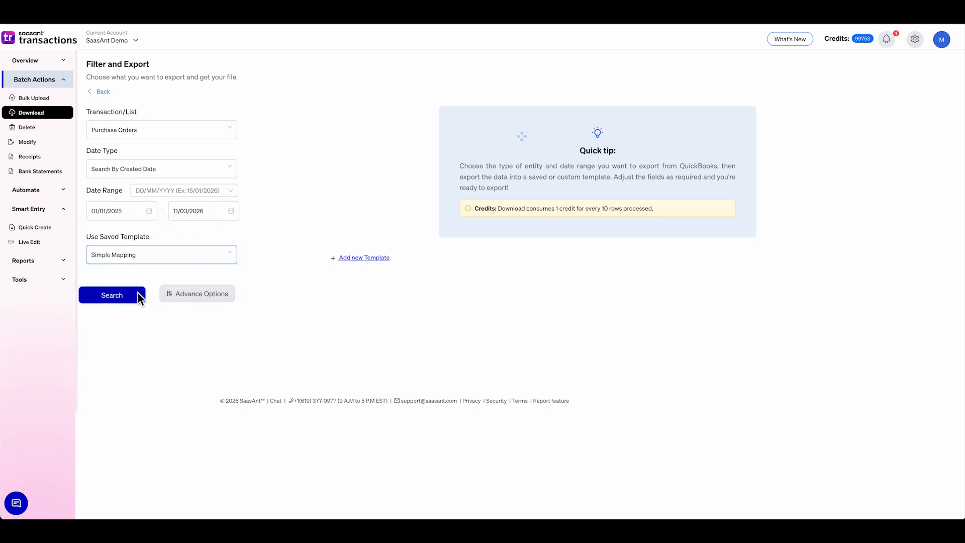
click(140, 298)
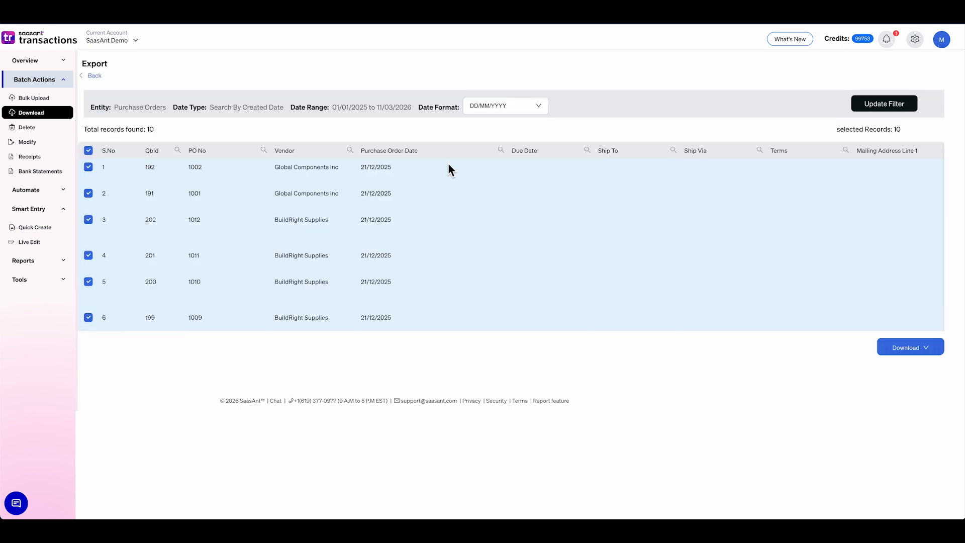
- Download all the selected purchase order records as a CSV file and open that file full screen in Excel
scroll(448, 183, down, 3)
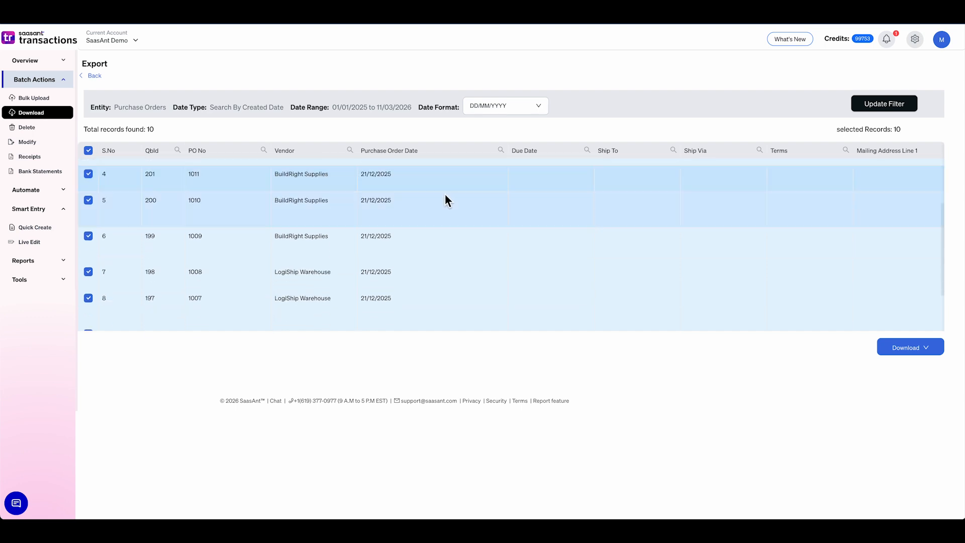
scroll(445, 194, down, 1)
scroll(444, 194, up, 1)
scroll(445, 194, down, 1)
scroll(444, 195, up, 1)
scroll(444, 197, up, 3)
scroll(472, 198, down, 3)
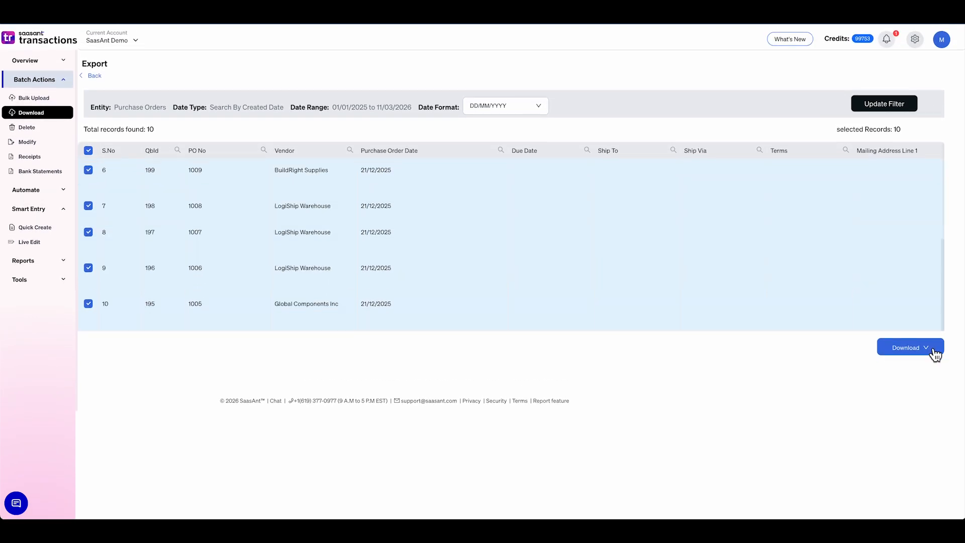
click(934, 350)
click(925, 314)
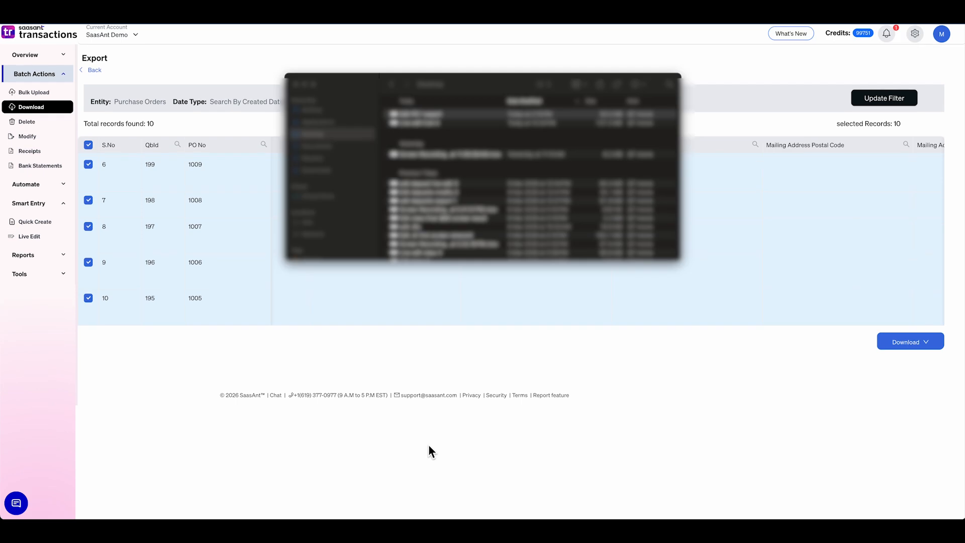
double_click(449, 114)
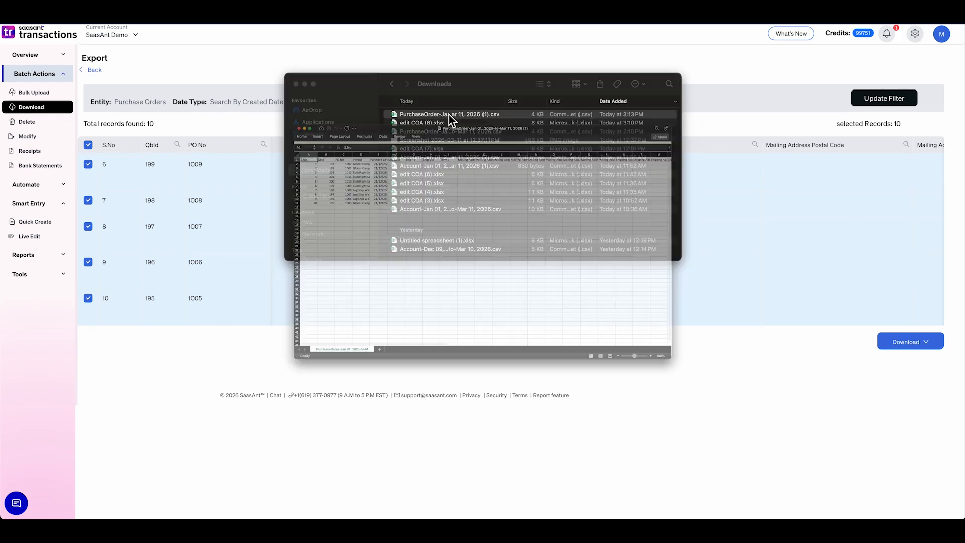
click(206, 60)
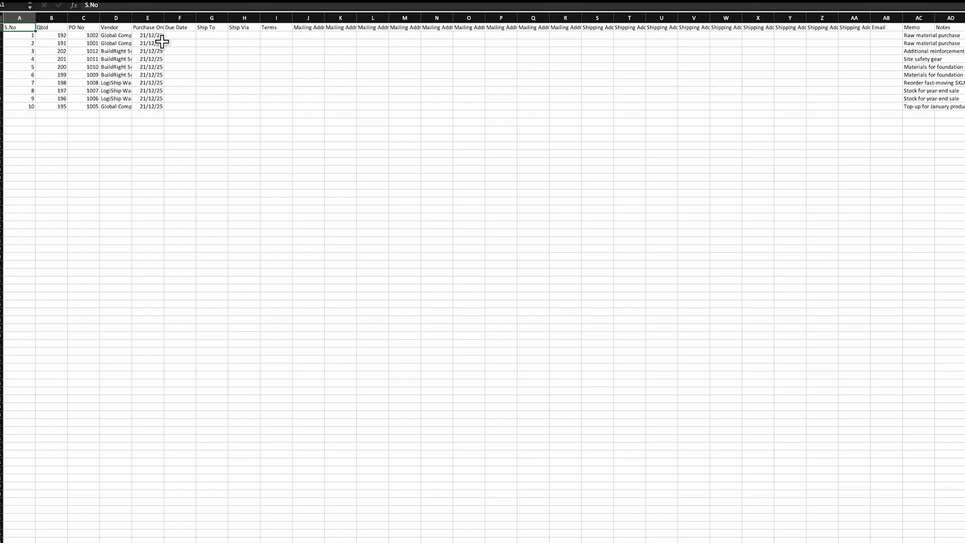
- Change the purchase order dates of orders 1002 and 1001 to 21/12/2026, and widen the date column to fit
double_click(148, 54)
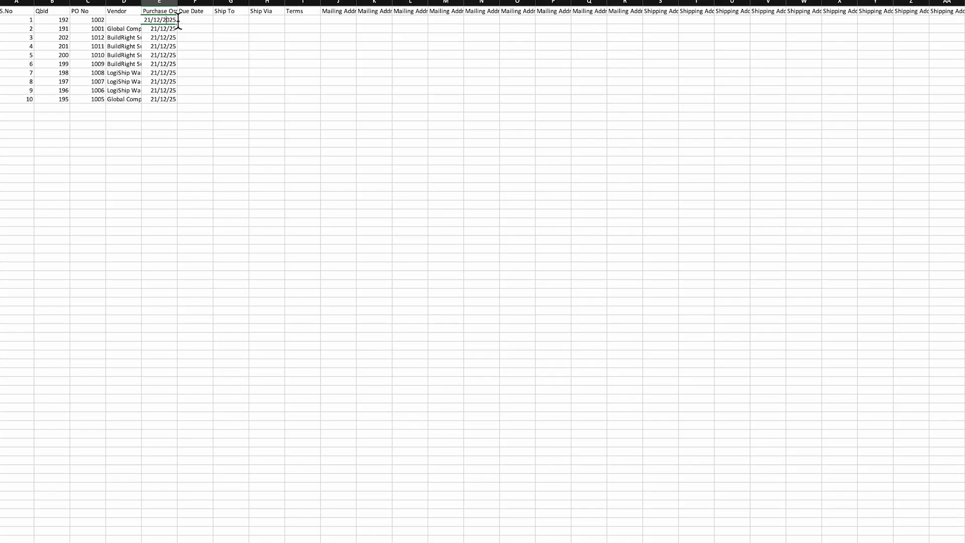
click(177, 12)
double_click(180, 2)
double_click(213, 23)
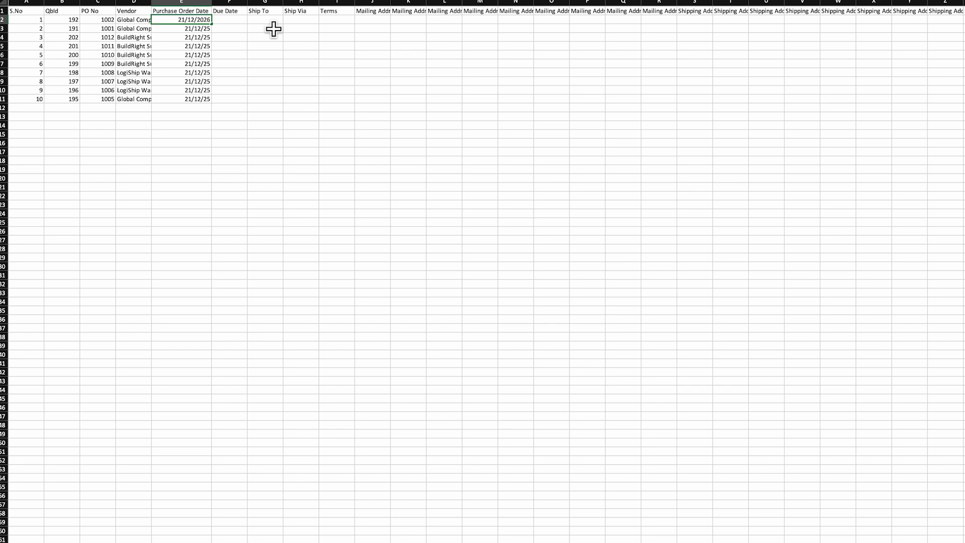
double_click(210, 32)
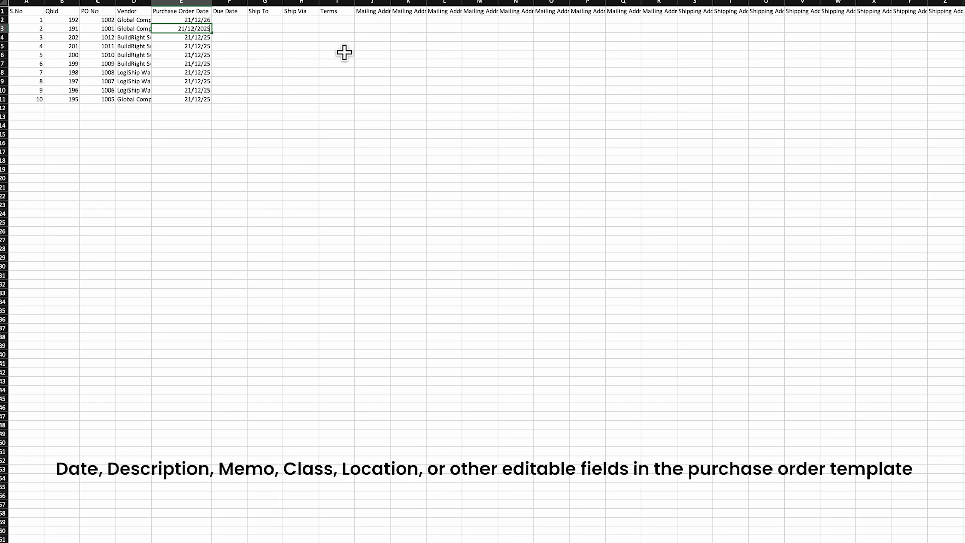
key(BackSpace)
text(6)
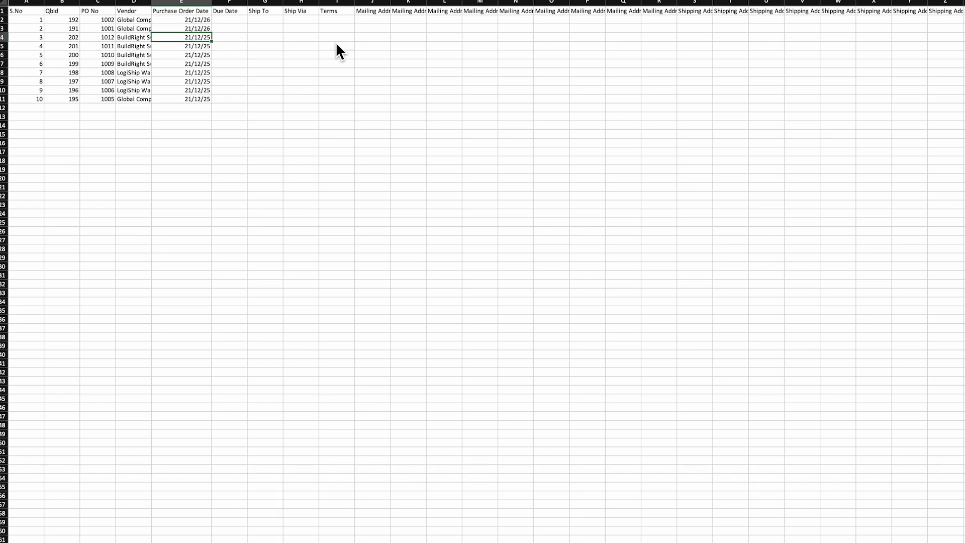
- Widen the Product/Service column and rename the product of order 1002 to Aluminium ROD-10
scroll(337, 43, right, 10)
scroll(336, 41, right, 3)
double_click(665, 2)
click(647, 21)
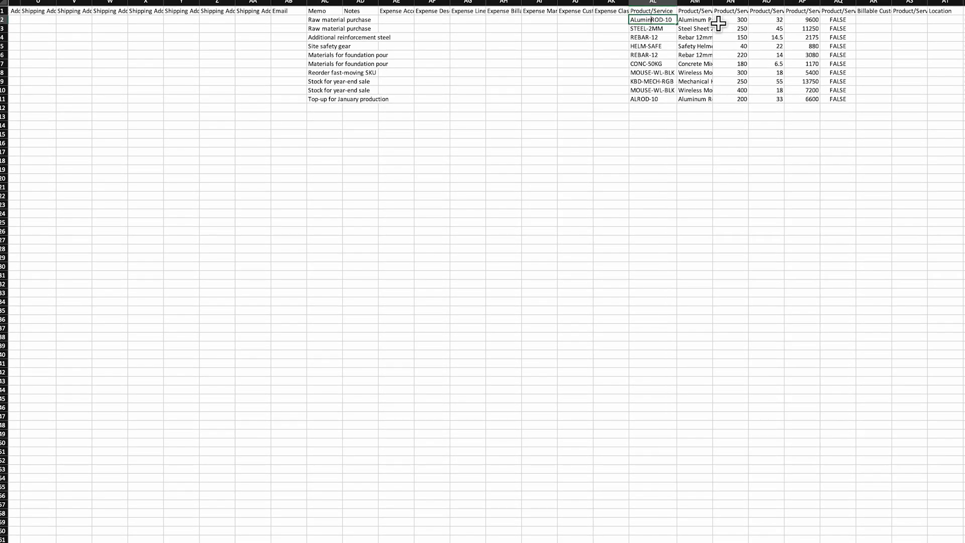
text(uminium)
double_click(654, 32)
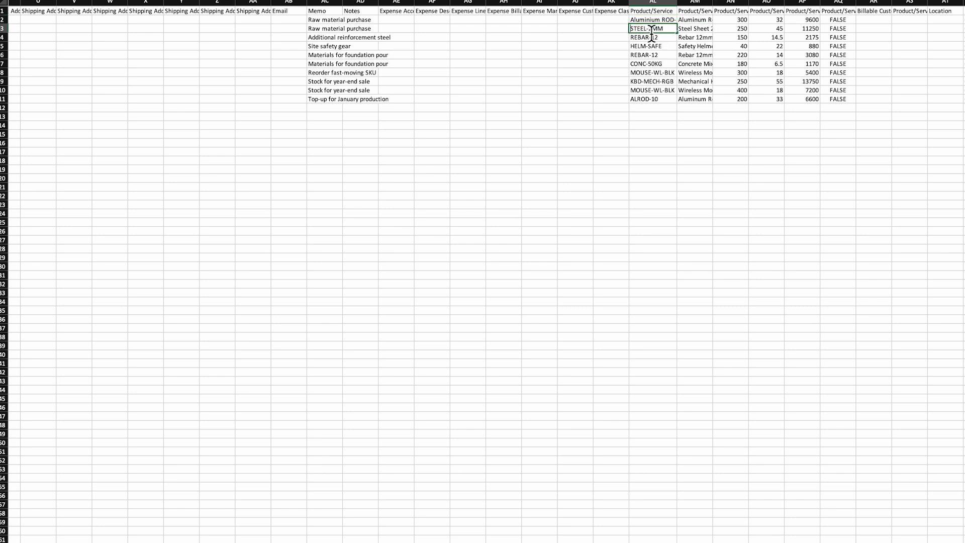
key(Return)
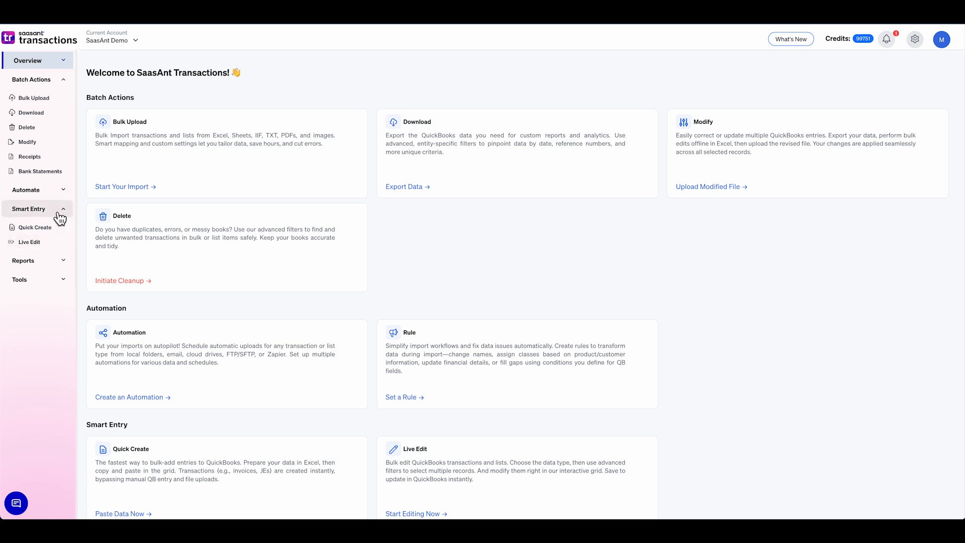
- In SaasAnt Transactions, start a batch modification of Purchase Orders
click(29, 146)
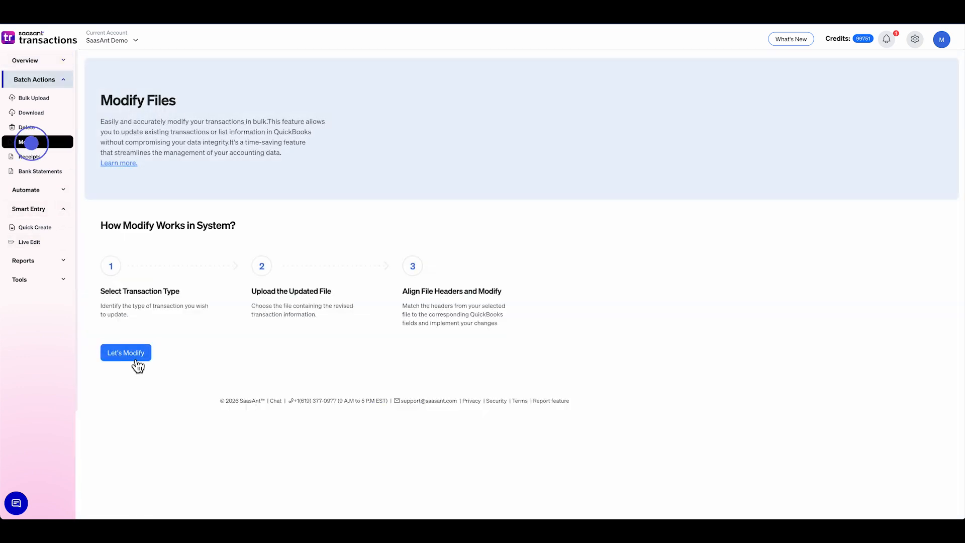
click(142, 360)
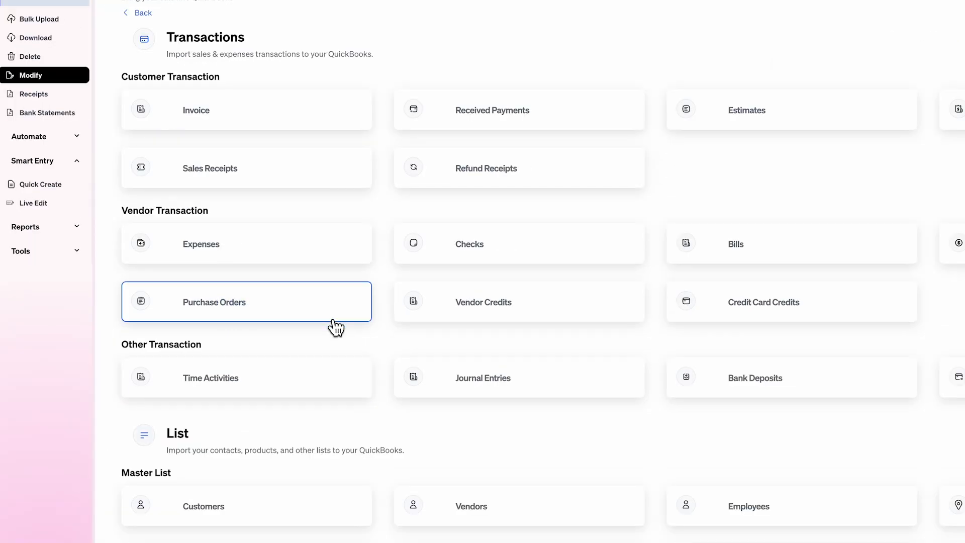
click(371, 390)
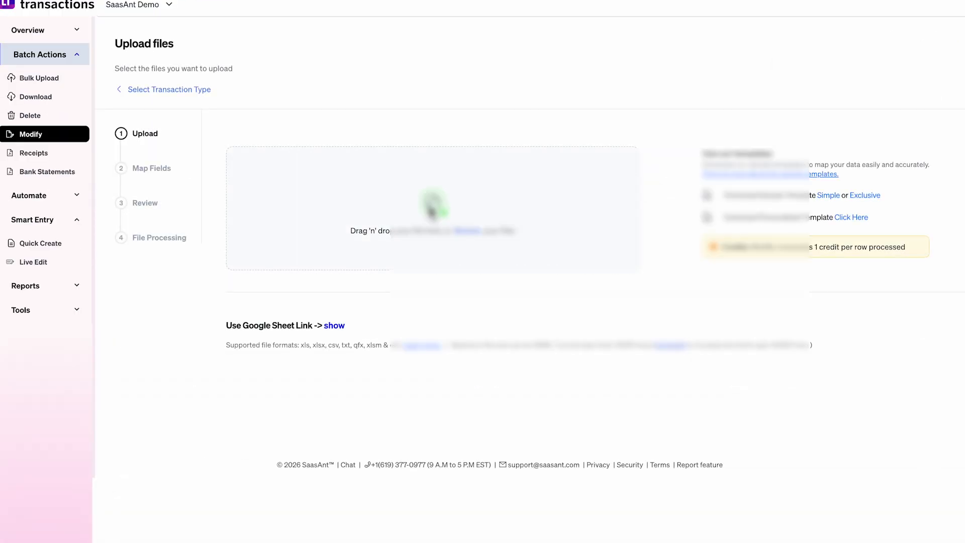
- Upload the edited file edit PO new.xlsx and continue to field mapping
click(434, 211)
click(523, 238)
click(531, 250)
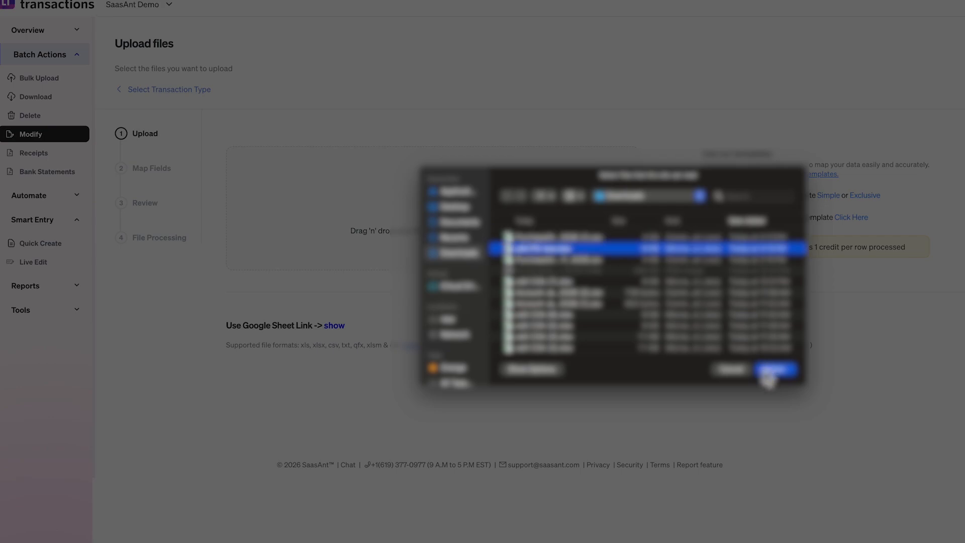
click(769, 371)
click(627, 262)
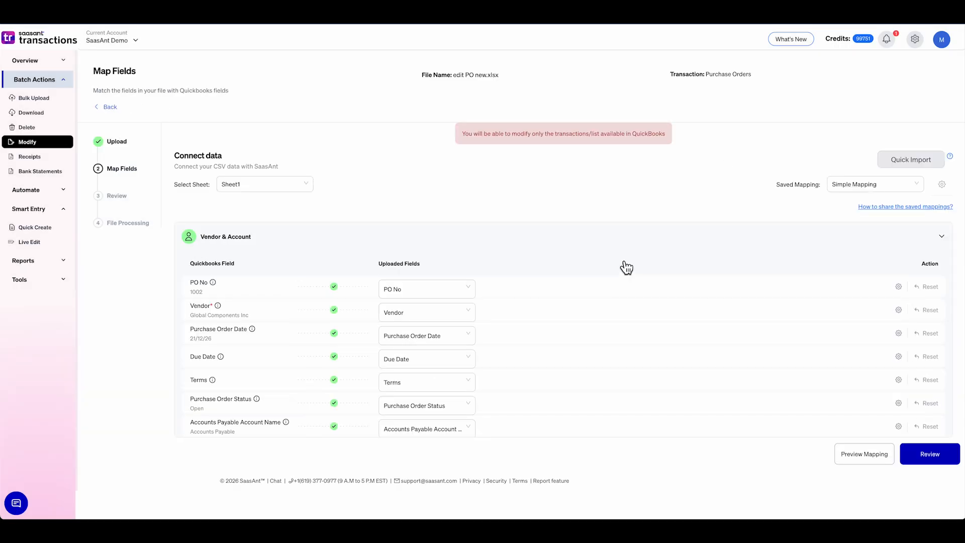
- Accept the field mapping and update QuickBooks with all the reviewed purchase order rows
click(931, 456)
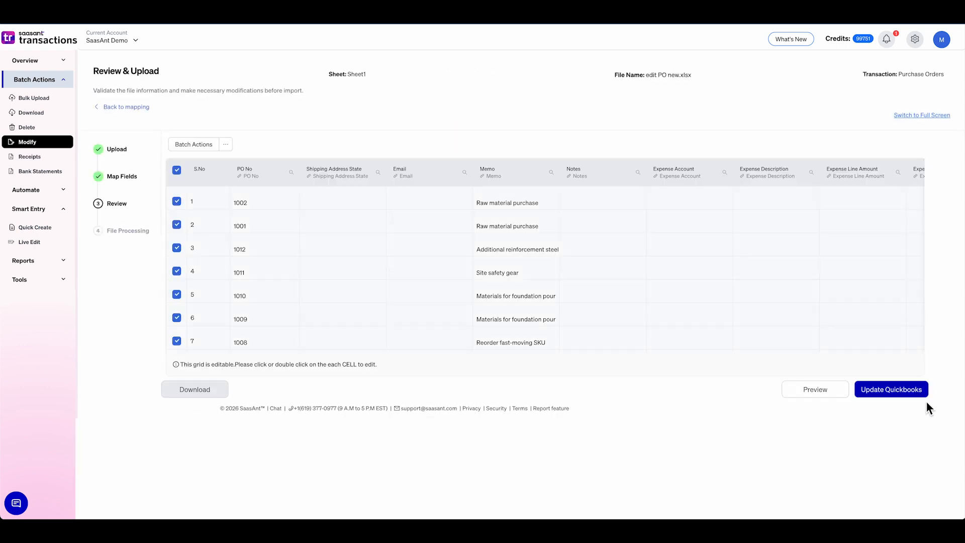
click(914, 399)
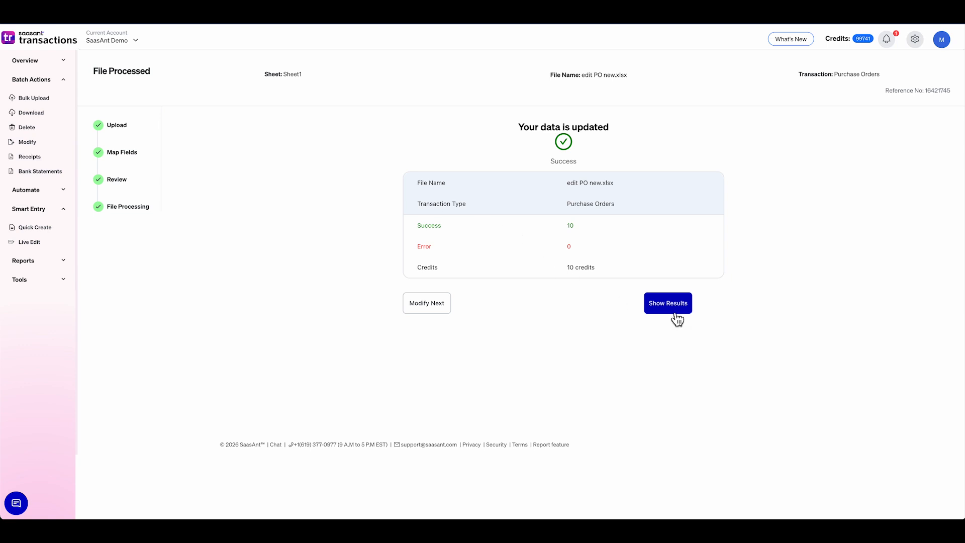
click(674, 311)
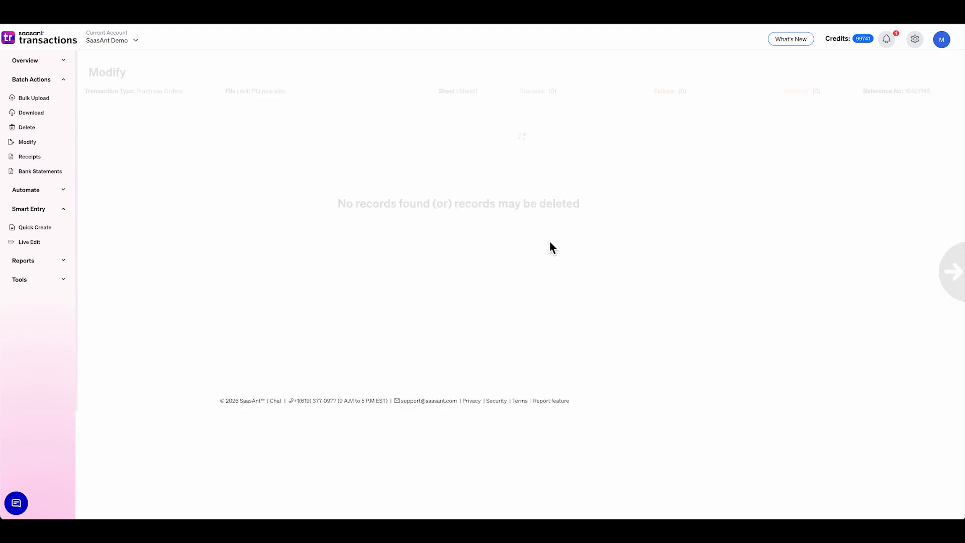
- Look through the modification results, then open the purchase orders list in QuickBooks to check the updated orders
scroll(431, 251, down, 3)
scroll(432, 249, right, 10)
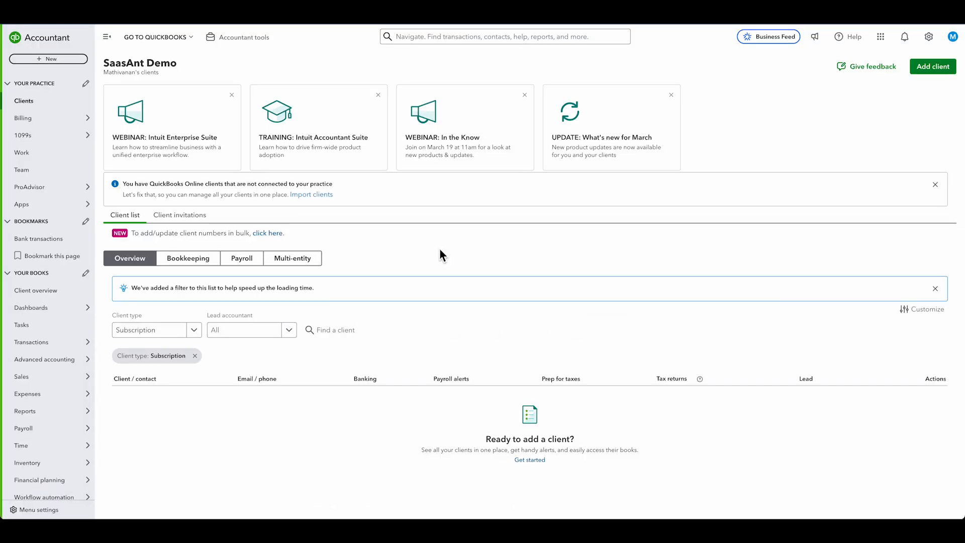
mouse_move(55, 397)
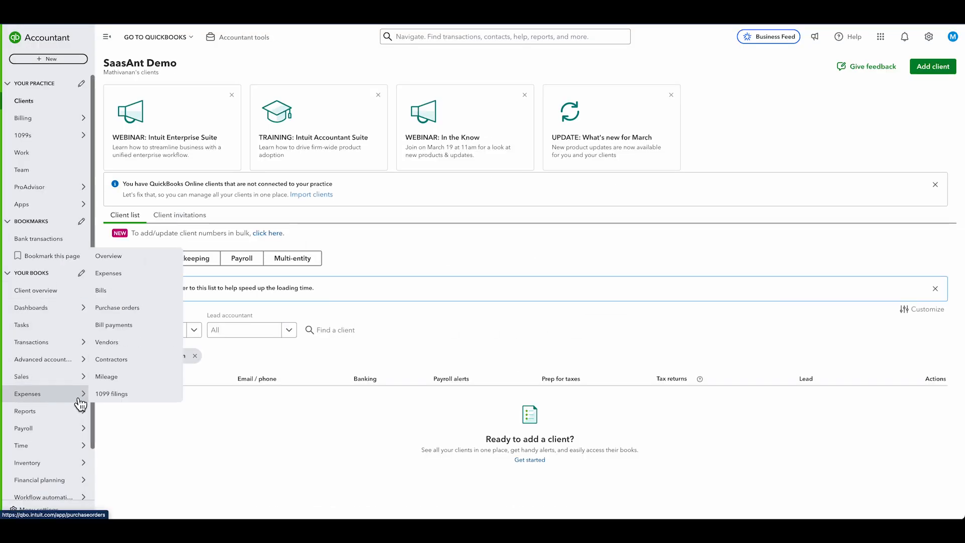
click(132, 308)
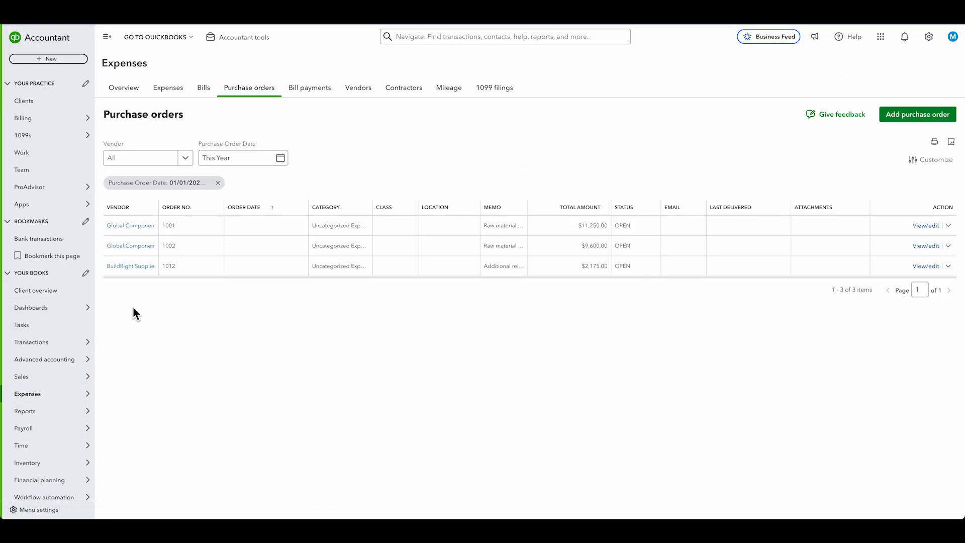
click(241, 230)
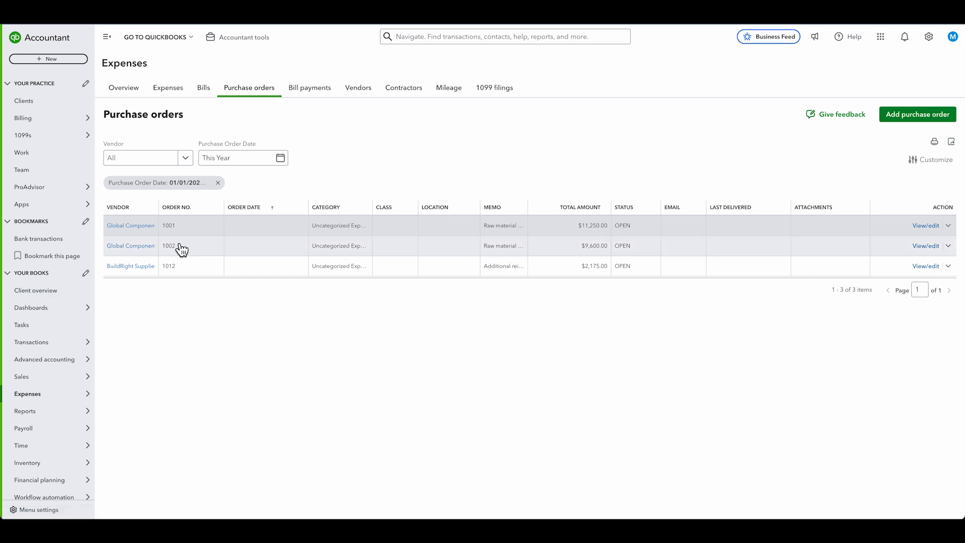
click(176, 245)
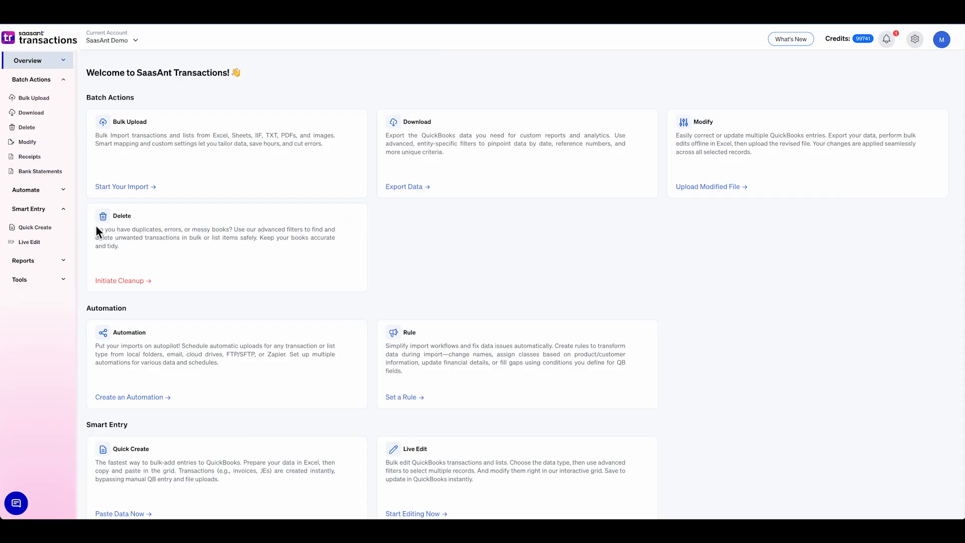
- Switch to SaasAnt Transactions and start a Live Edit session using the Edit by Searching method
click(40, 243)
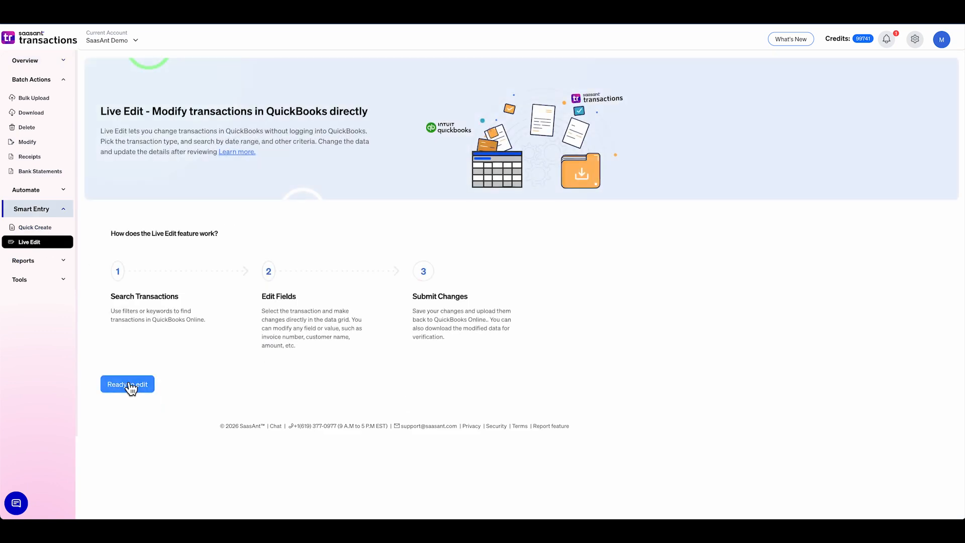
click(128, 385)
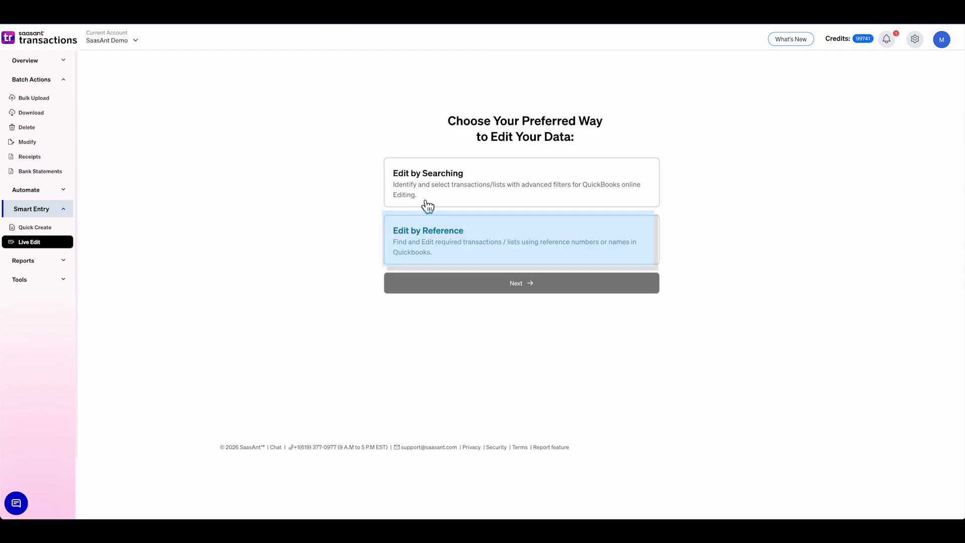
click(427, 204)
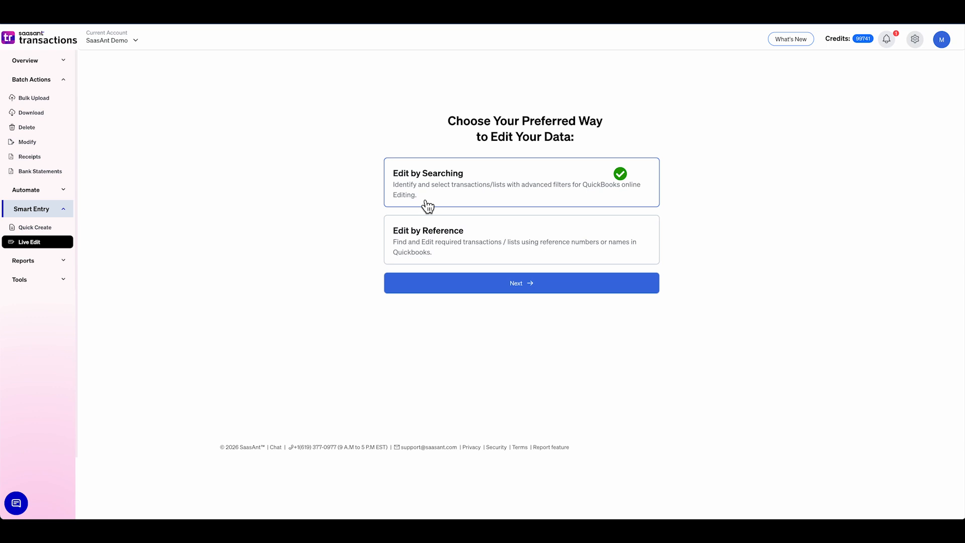
click(445, 290)
- Filter the Live Edit search to Purchase Orders with the date type Search By Created Date
click(228, 123)
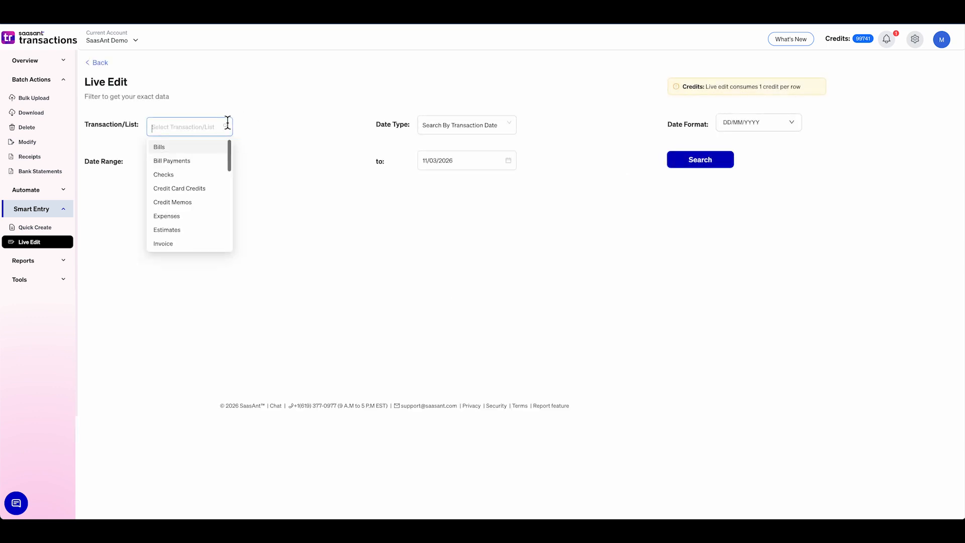
scroll(220, 173, down, 5)
click(214, 180)
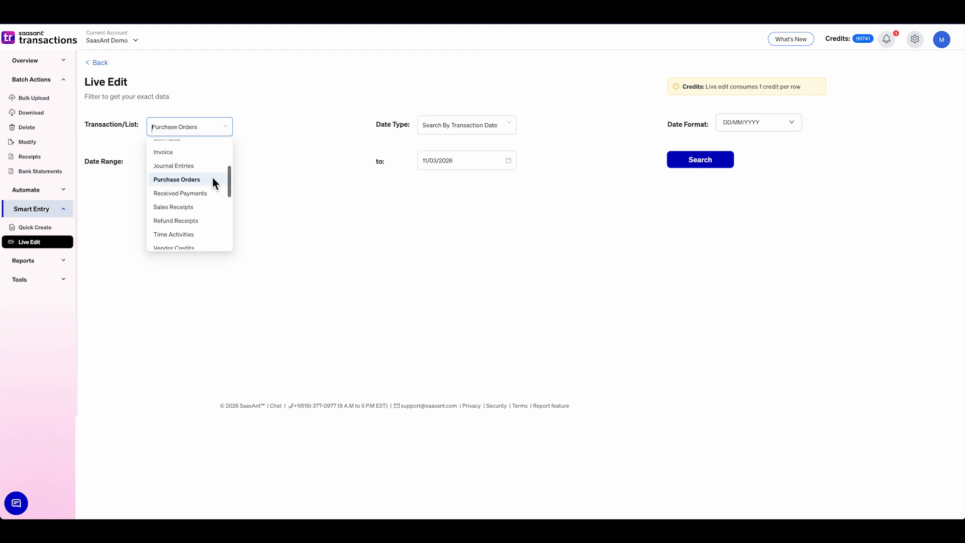
click(457, 130)
click(455, 142)
- Set the date range from 01/01/2025 to 11/03/2026 and search for the matching purchase orders
click(183, 166)
click(216, 180)
click(171, 260)
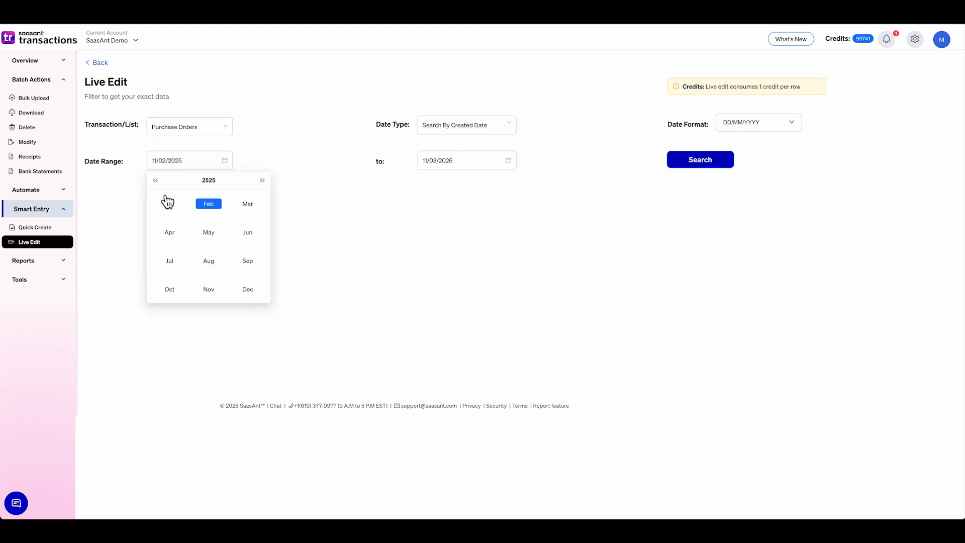
click(169, 203)
click(208, 217)
click(442, 161)
click(531, 282)
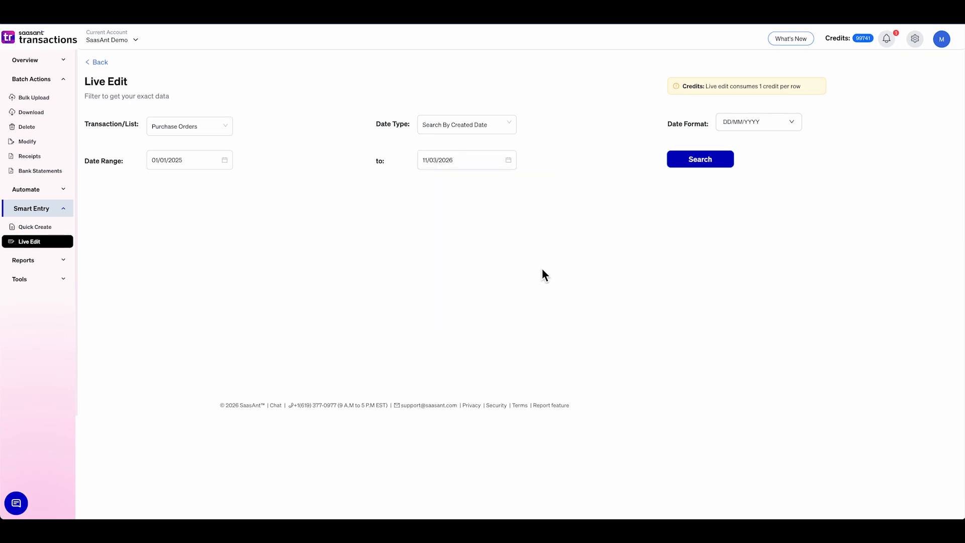
click(721, 161)
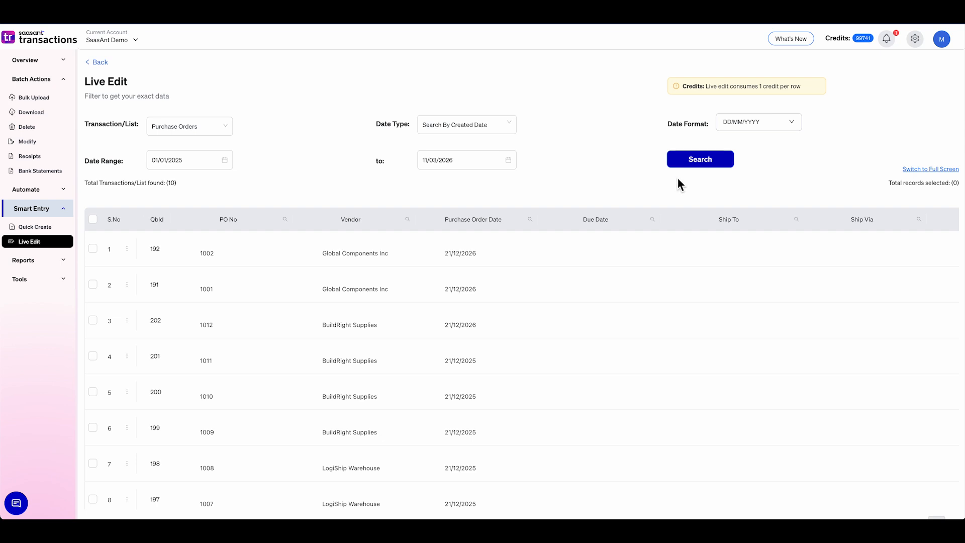
- Change the purchase order date of the first listed Global Components Inc order to 04/11/2026
click(476, 255)
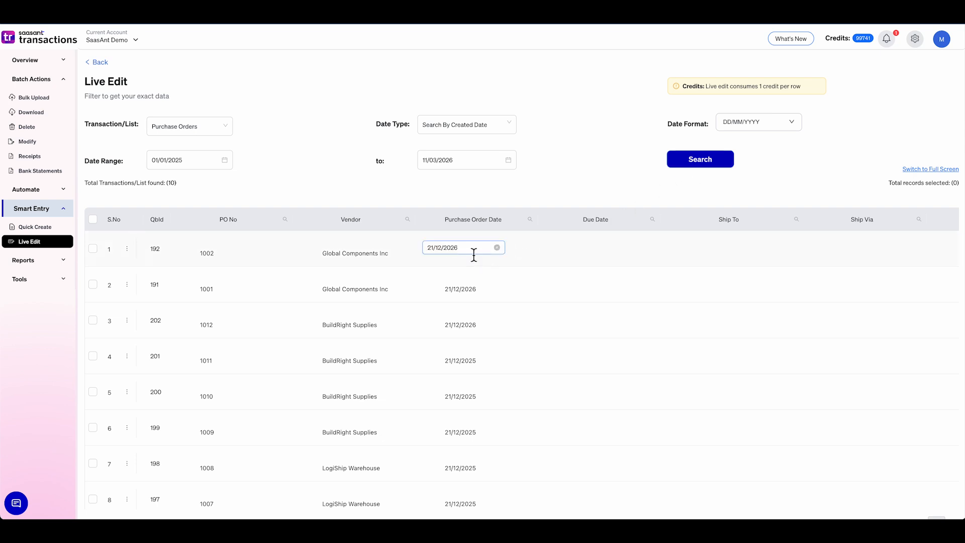
click(441, 250)
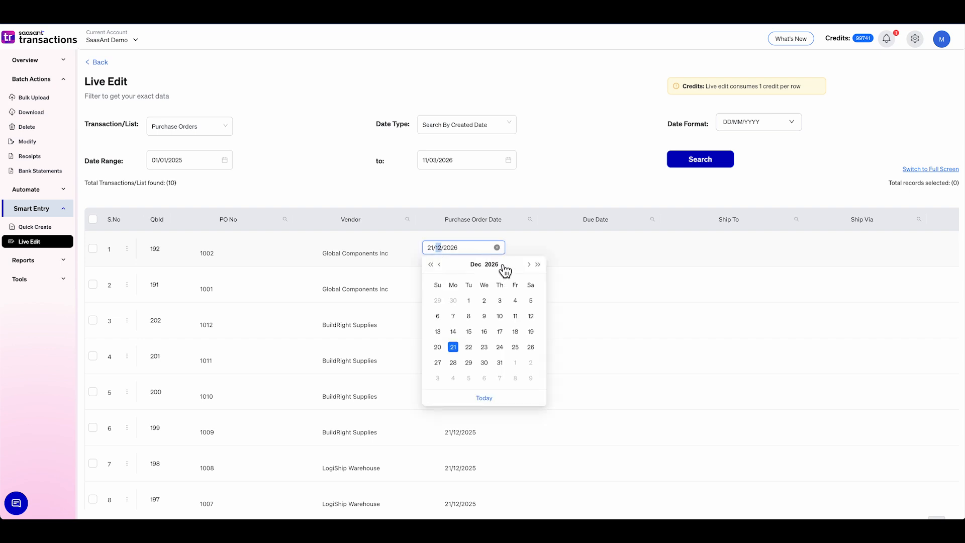
click(439, 265)
click(515, 331)
- Change the purchase order date of the second listed Global Components Inc order to 01/11/2026
click(442, 287)
click(442, 288)
click(440, 301)
click(450, 341)
- Submit the two edited purchase orders to update them in QuickBooks
scroll(483, 312, down, 3)
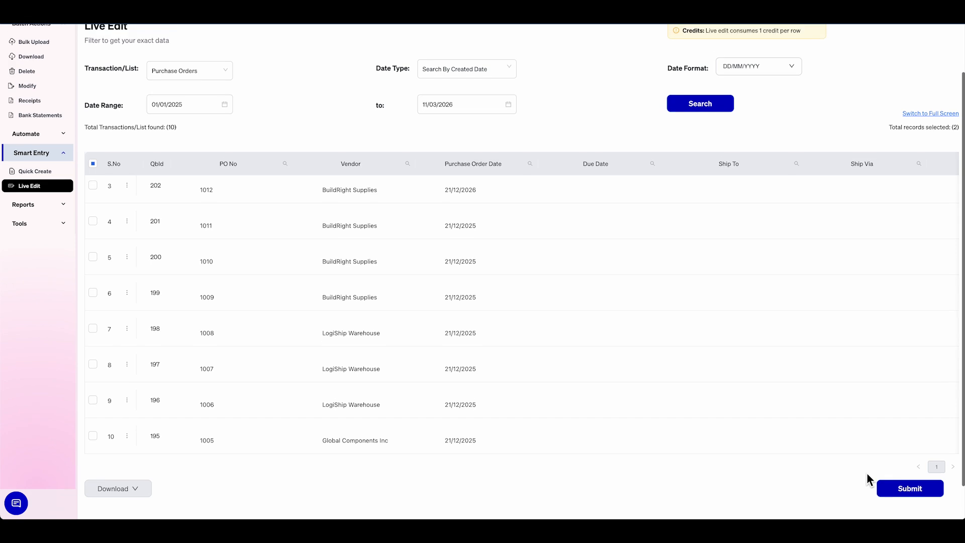
click(878, 465)
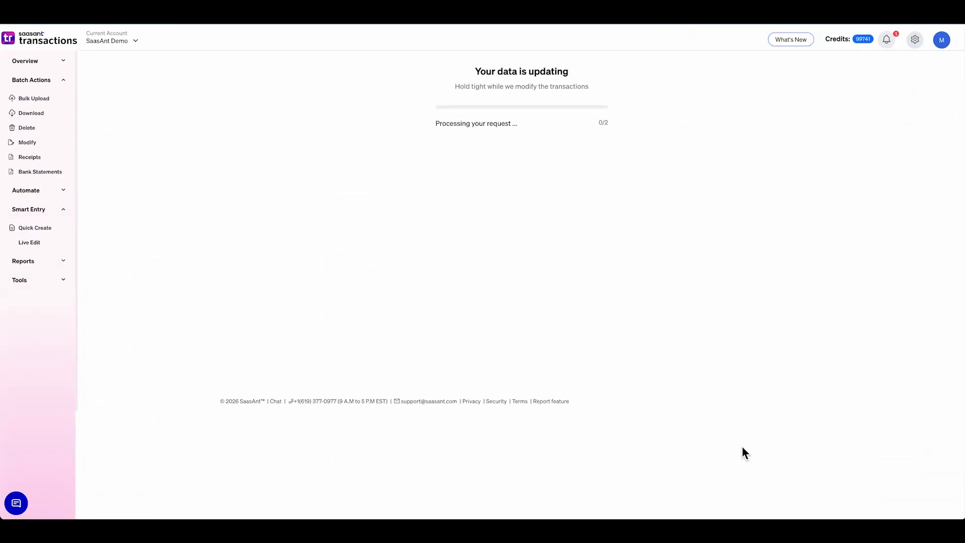
click(635, 227)
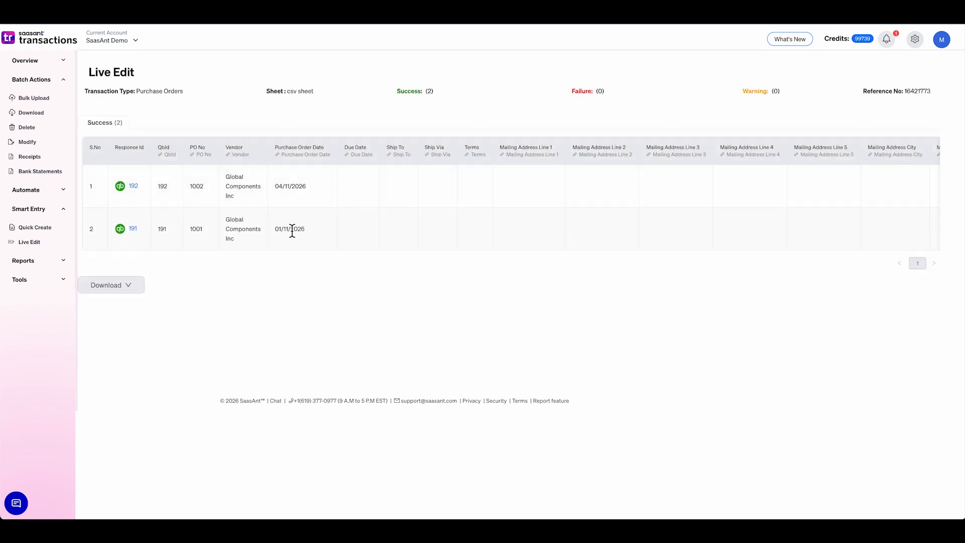
- Open the first updated purchase order in QuickBooks from the results and check its purchase order date
click(133, 187)
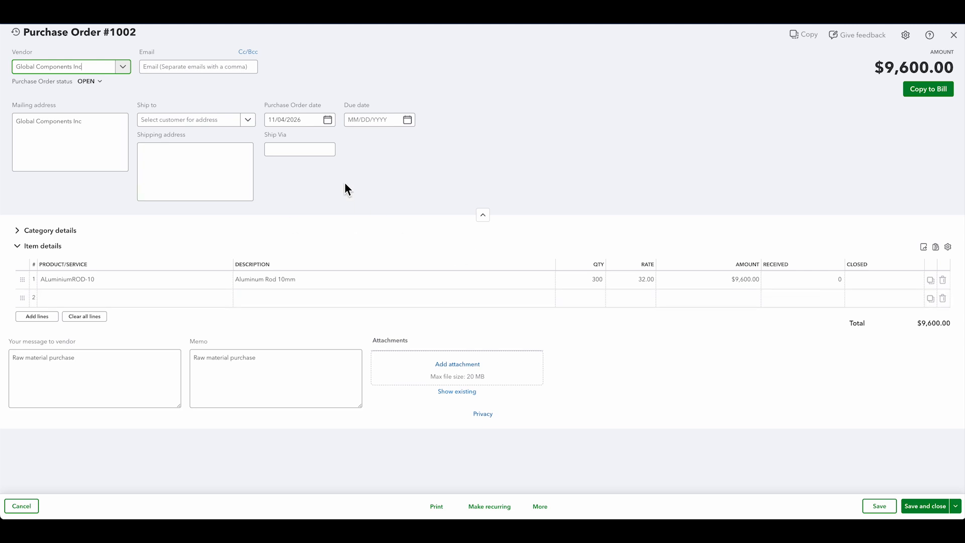
click(297, 125)
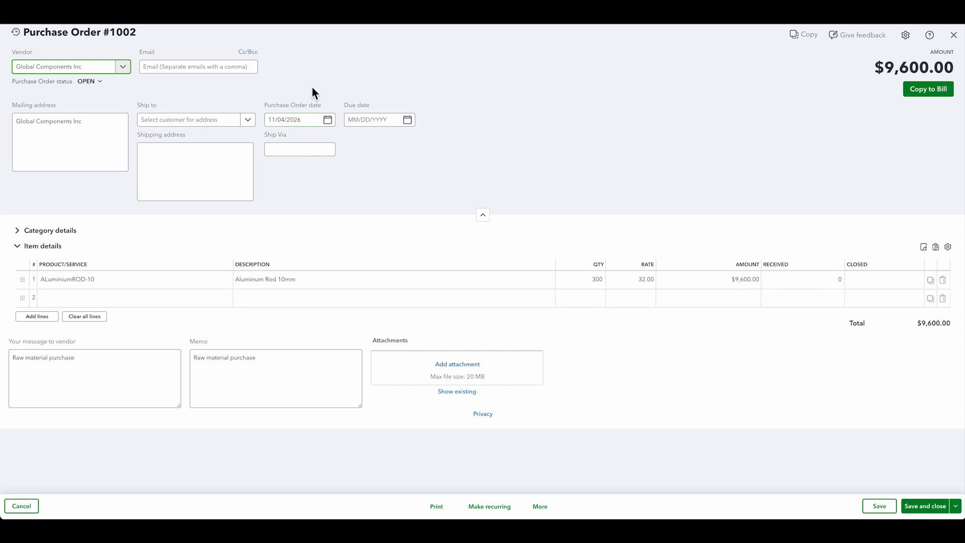